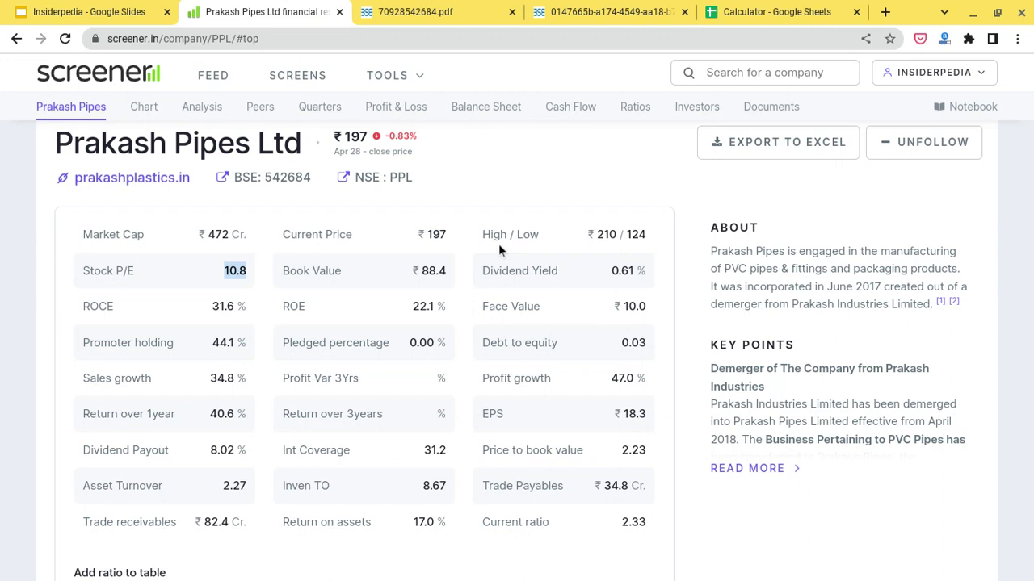
Highlight the Current Price figure in the Prakash Pipes Ltd ratio table
double_click(436, 235)
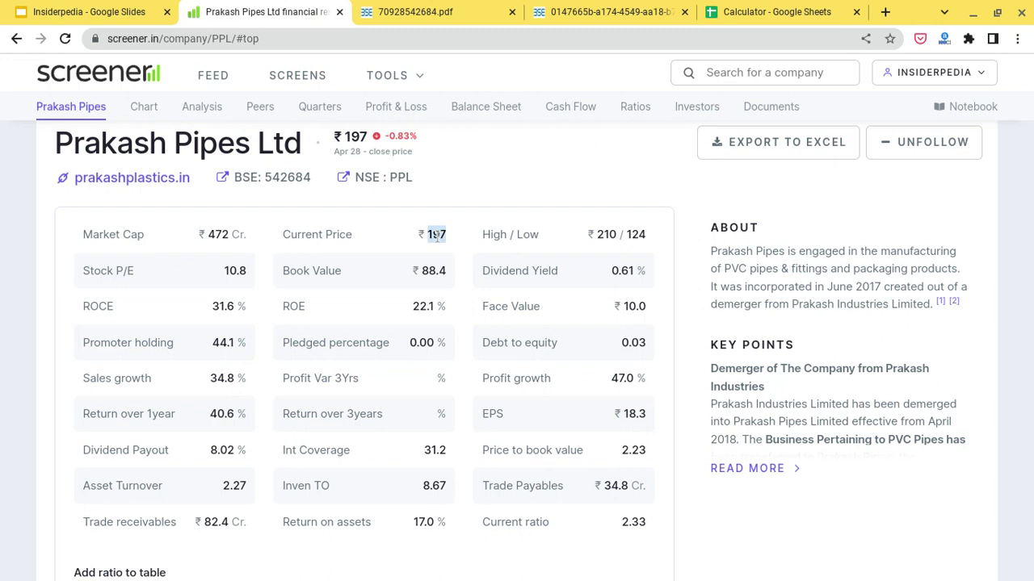
double_click(435, 235)
double_click(436, 235)
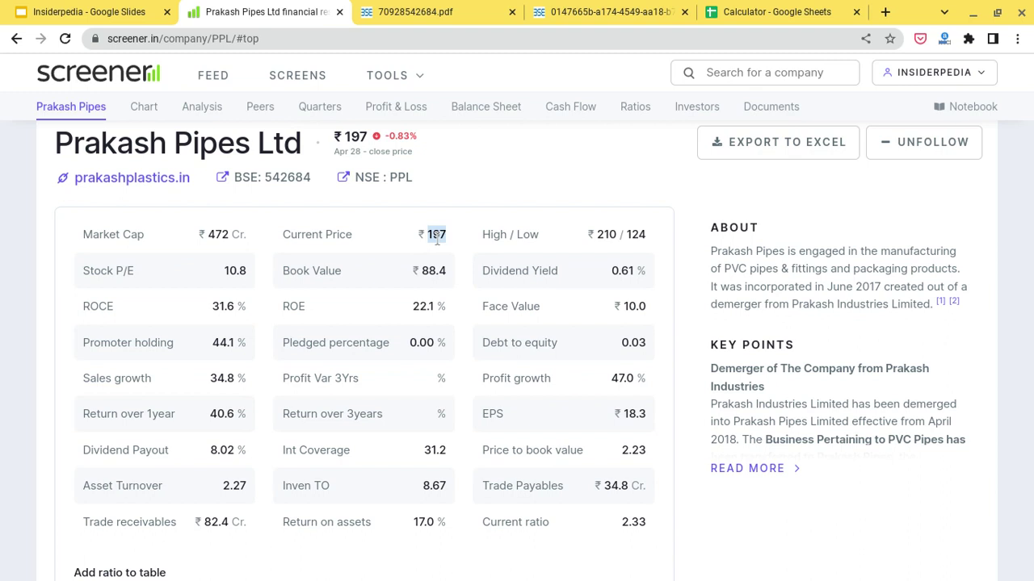
Open the quarterly results PDF and examine segment revenue, results, assets and liabilities for PVC pipes and flexible packaging
left_click(406, 6)
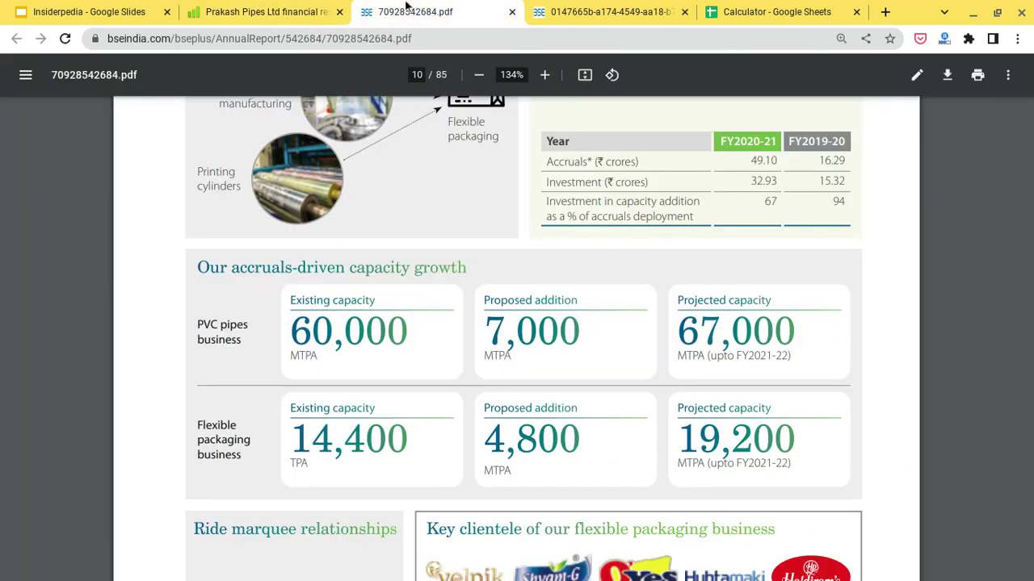
left_click(583, 12)
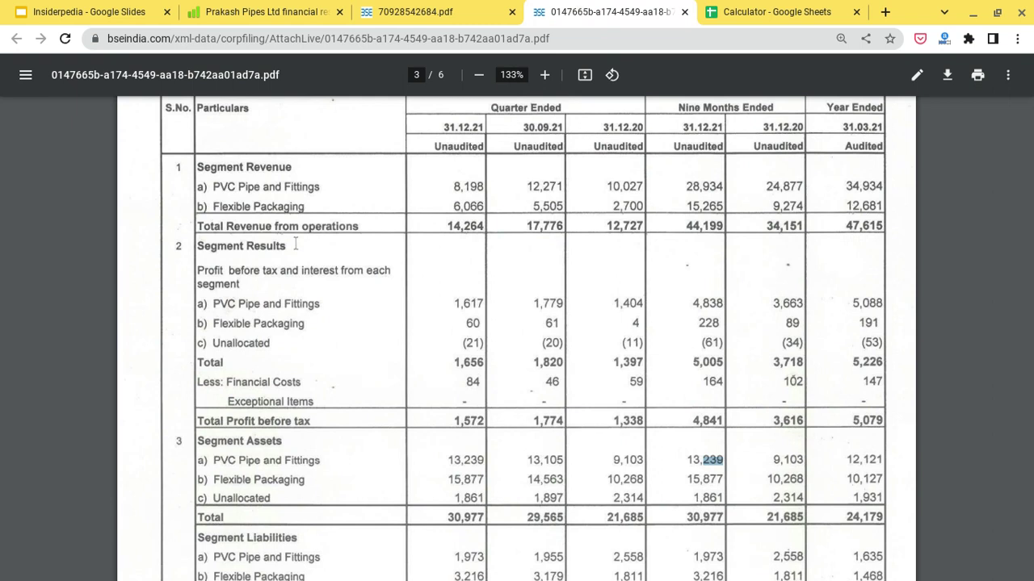
scroll(296, 244, "up", 3)
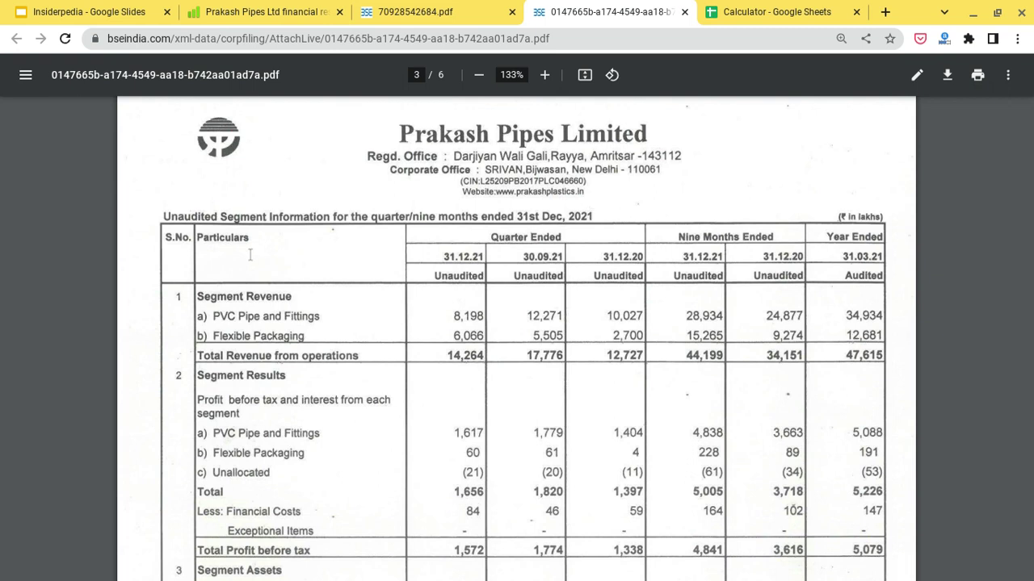
scroll(250, 255, "down", 1)
double_click(712, 511)
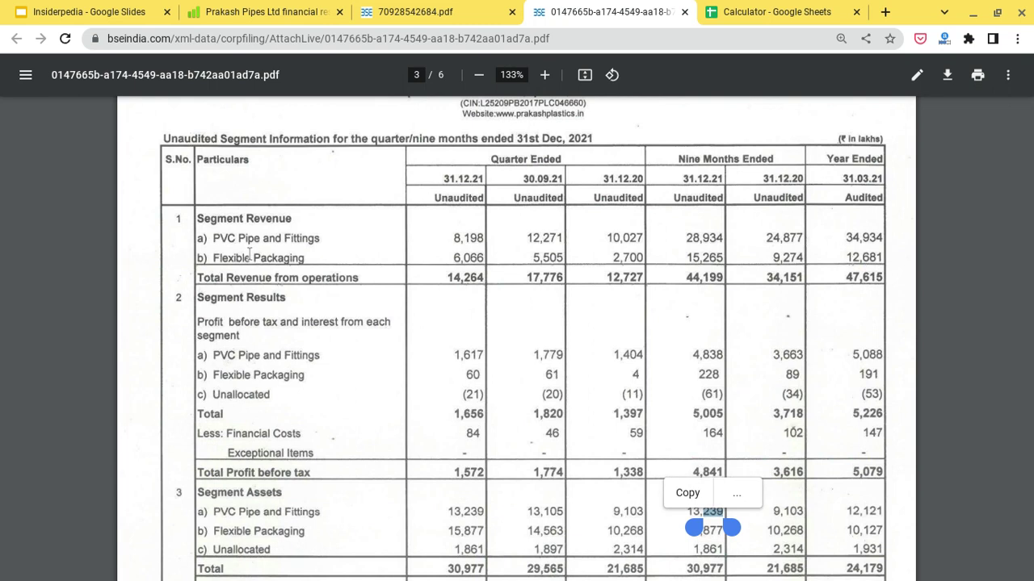
left_click(75, 309)
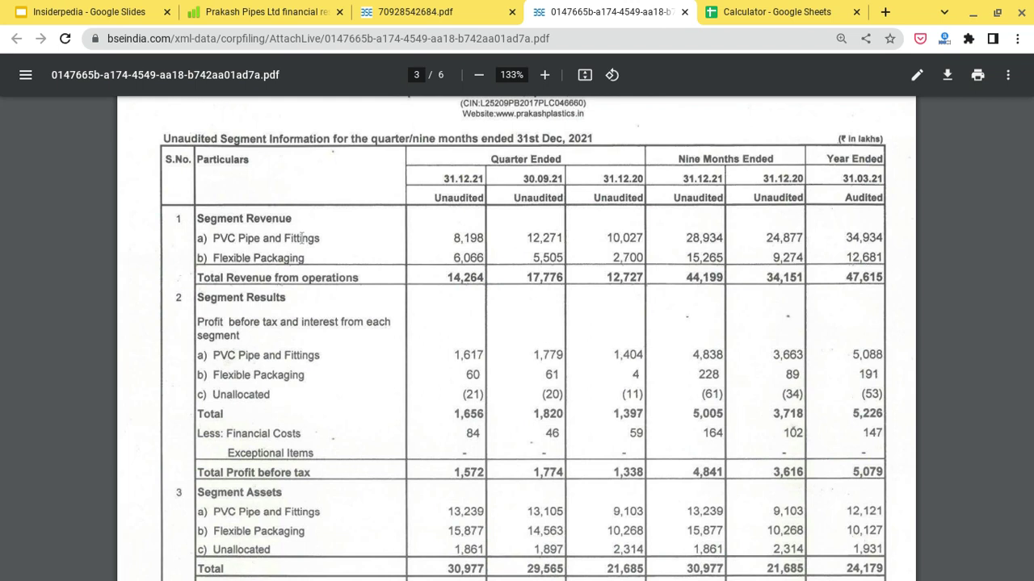
scroll(301, 238, "down", 2)
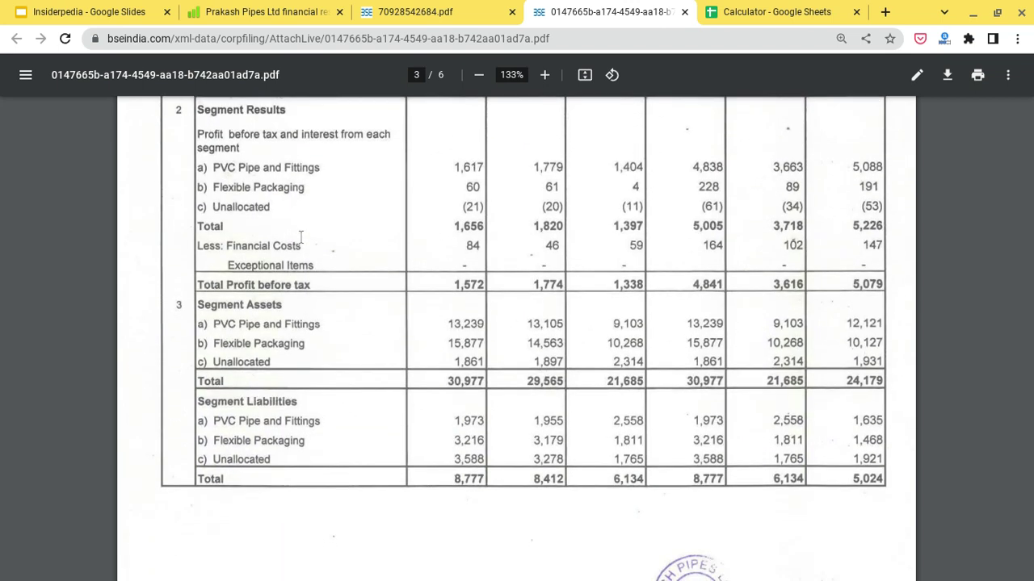
scroll(300, 236, "up", 2)
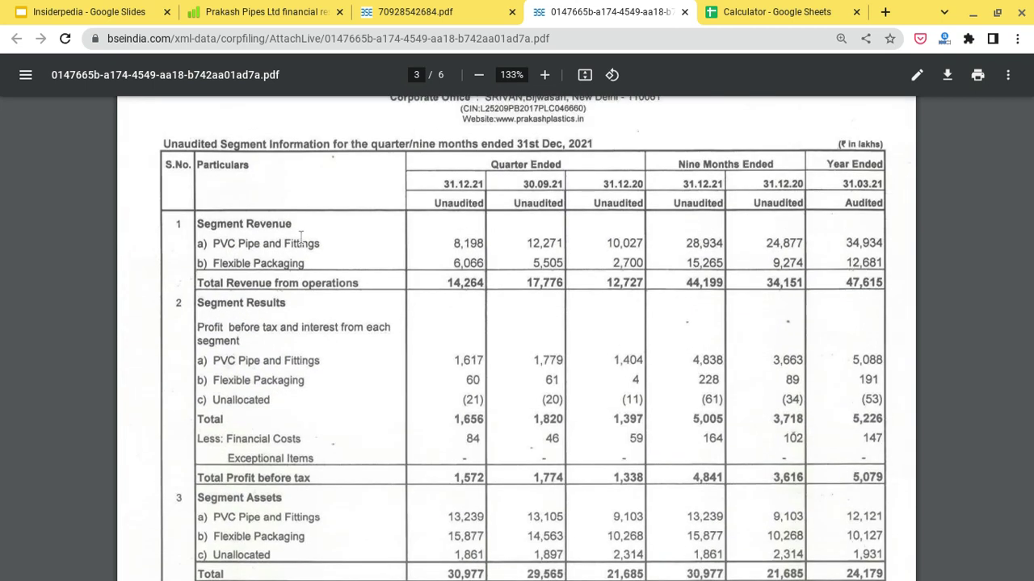
Switch to the Calculator spreadsheet and review the revenue formulas for Pipes and Fitting and Flexible packaging on the Prakash Pipe sheet
left_click(805, 7)
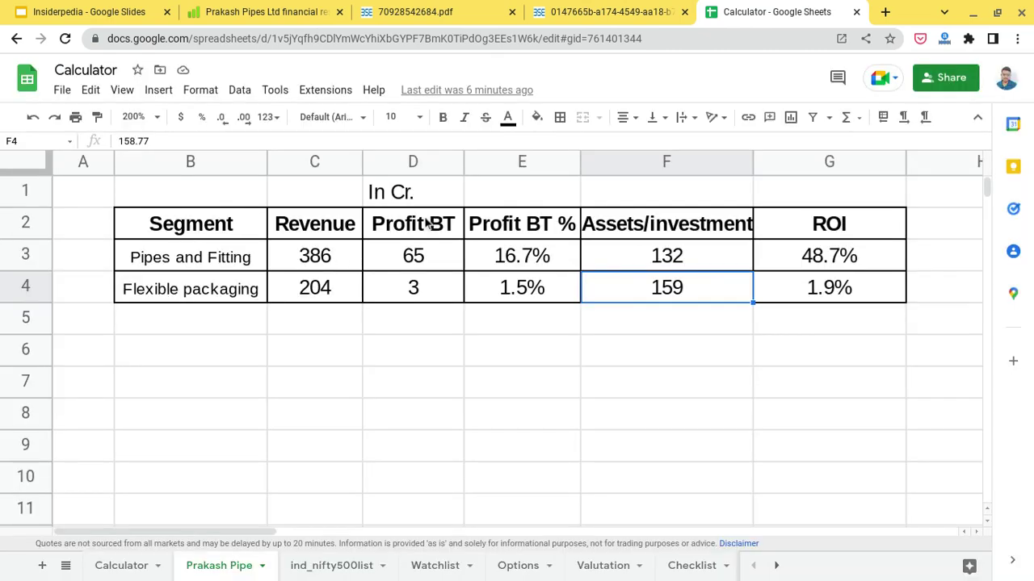
left_click(218, 234)
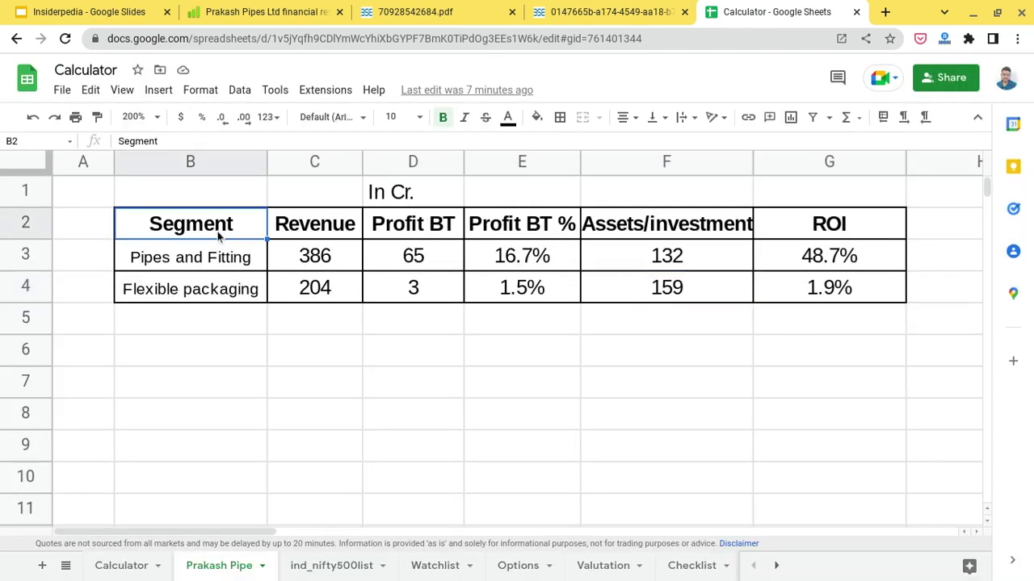
key("Down")
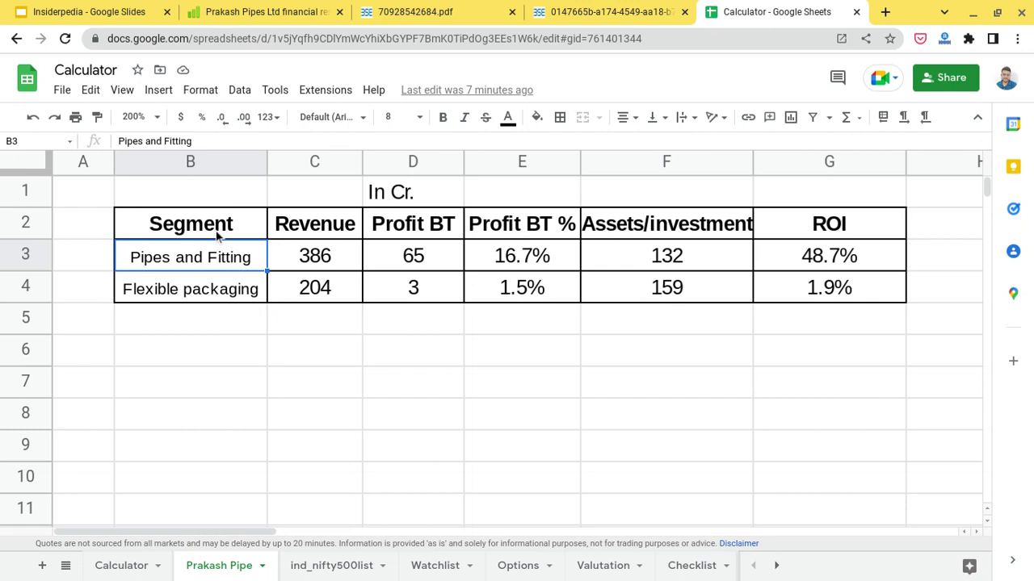
key("Down")
key("Right")
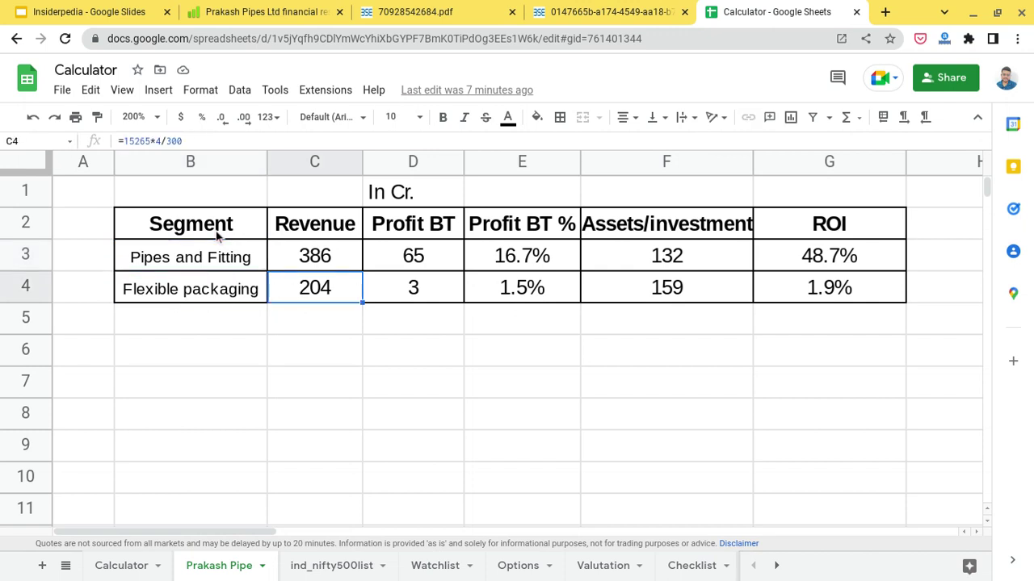
key("Up")
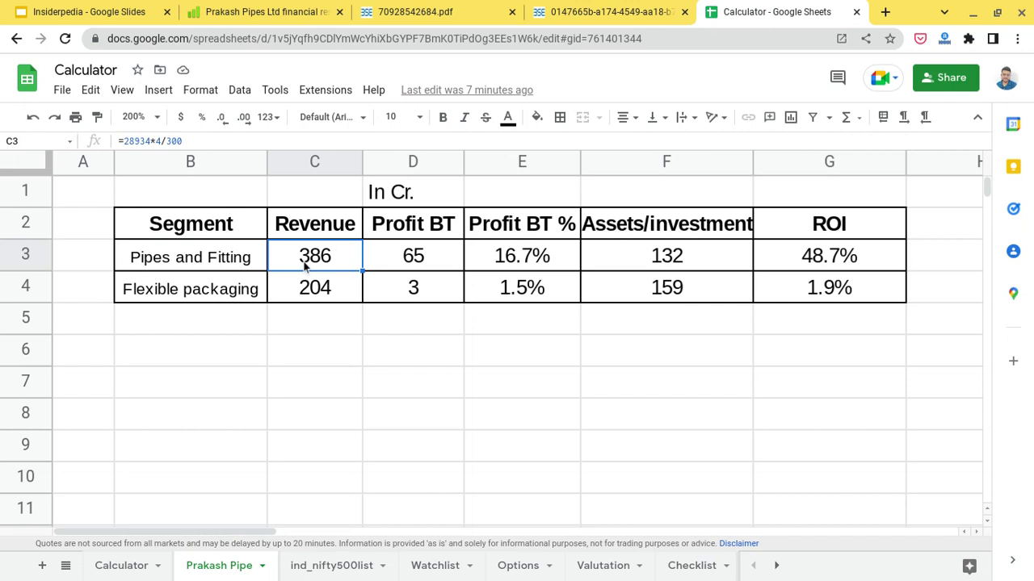
key("Down")
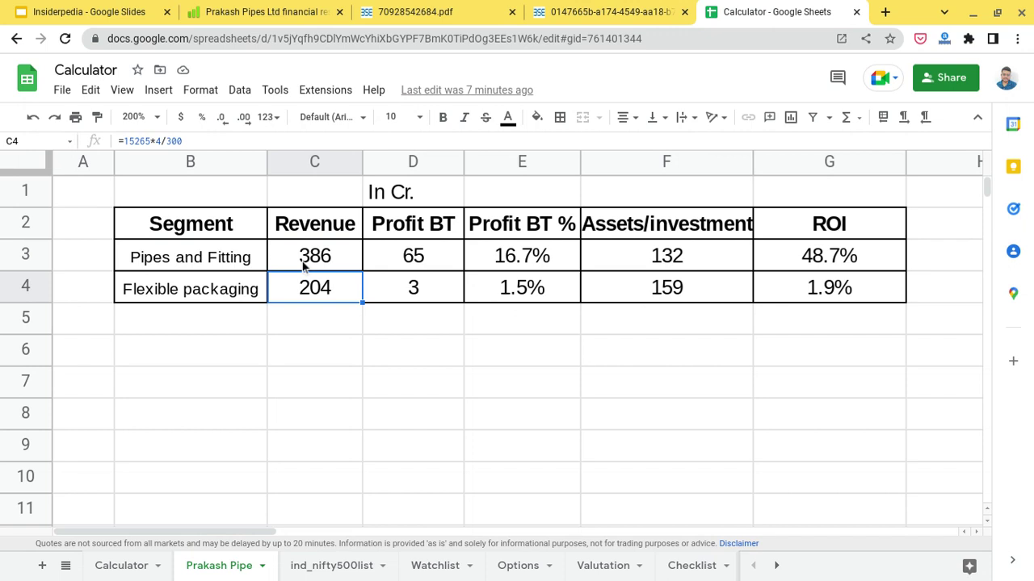
key("Right")
key("Up")
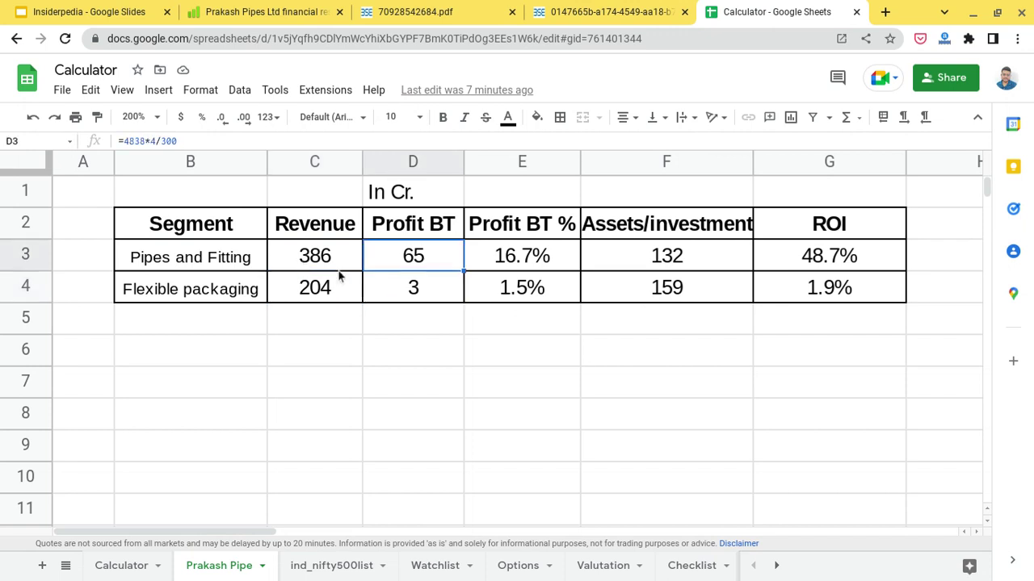
Compare both segments' revenue and pre-tax profit cells, and display the Flexible packaging Profit BT with two decimal places
left_click(312, 271)
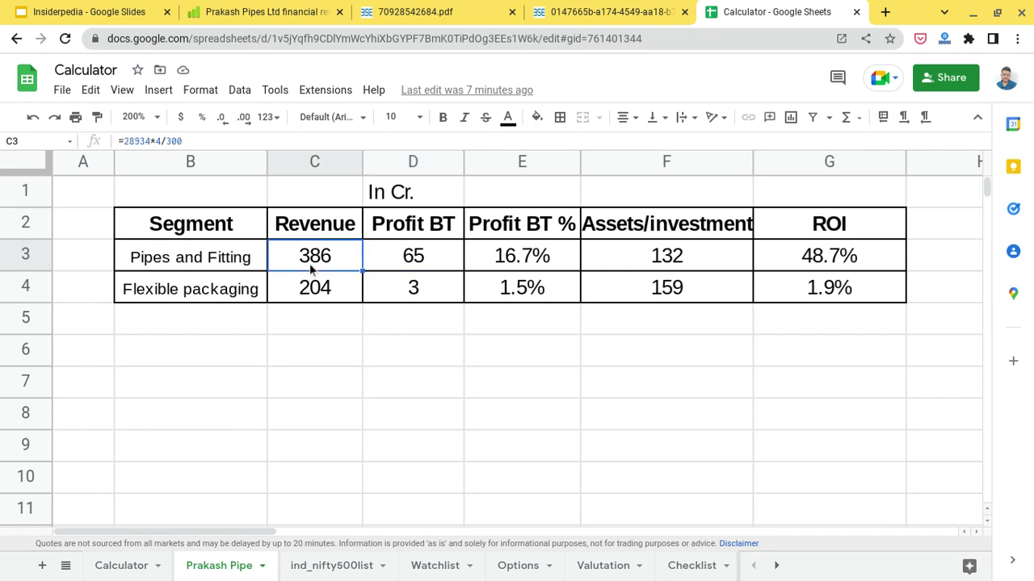
key("Right")
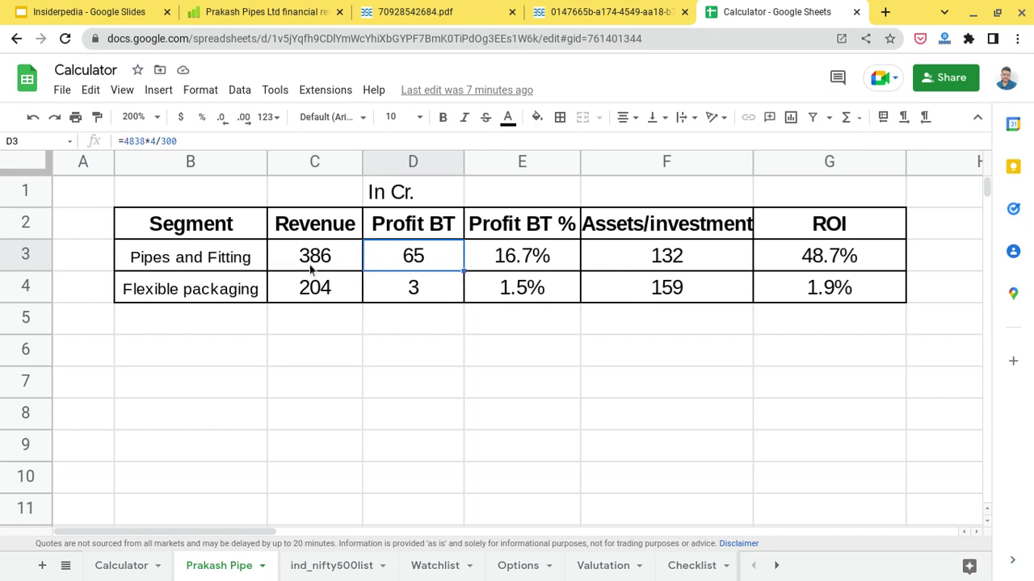
key("Down")
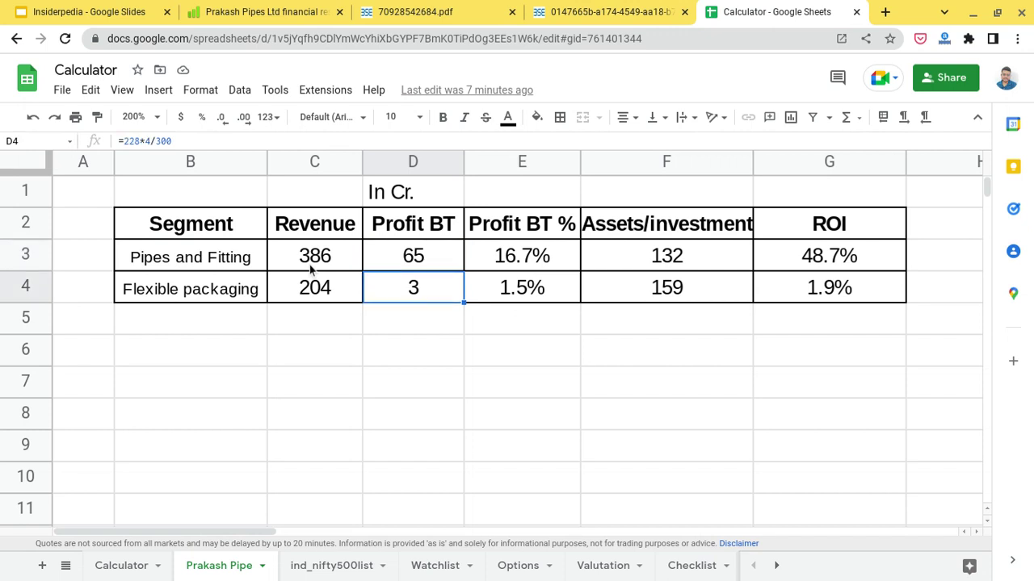
key("Left")
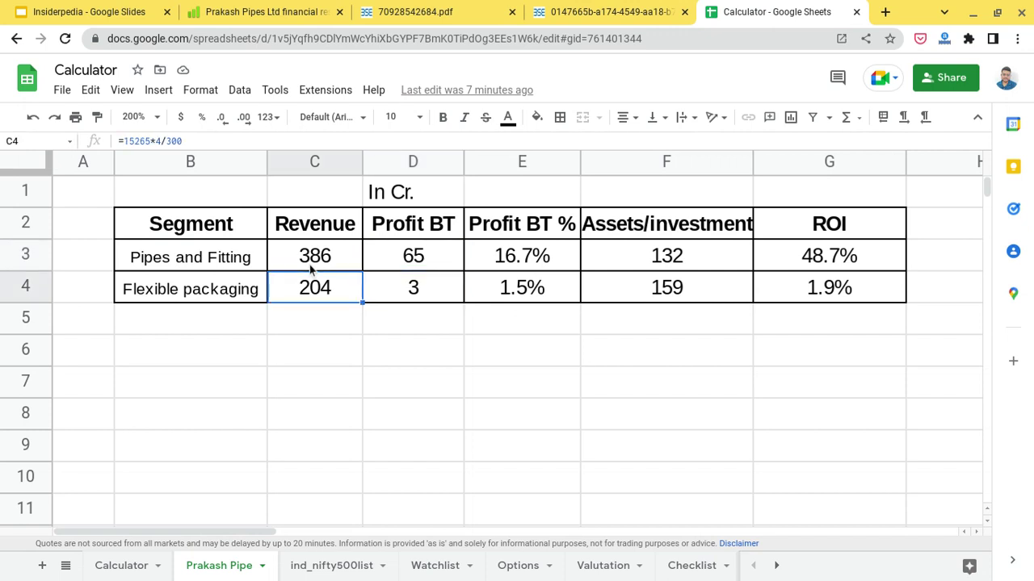
key("Right")
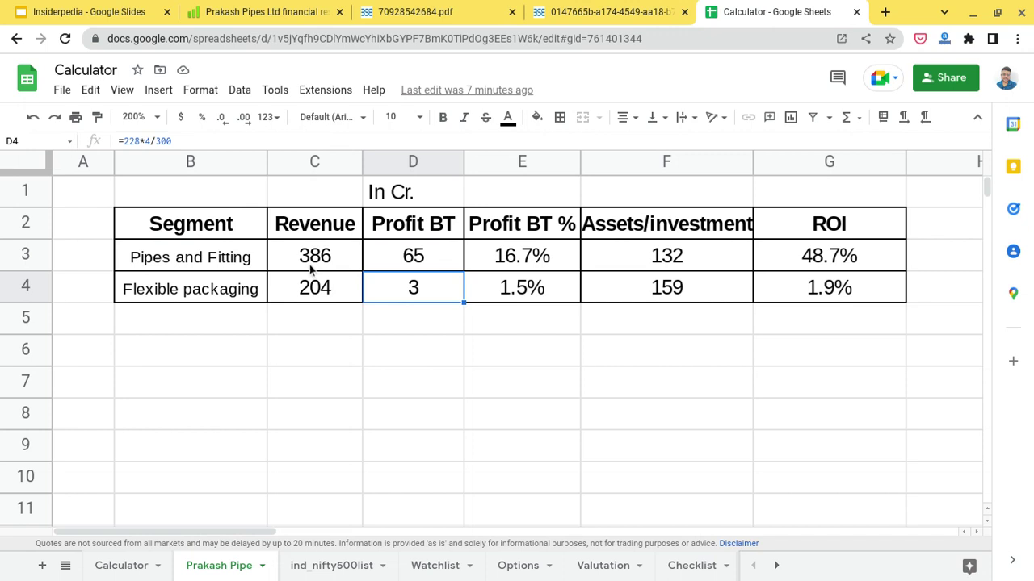
left_click(244, 118)
left_click(244, 117)
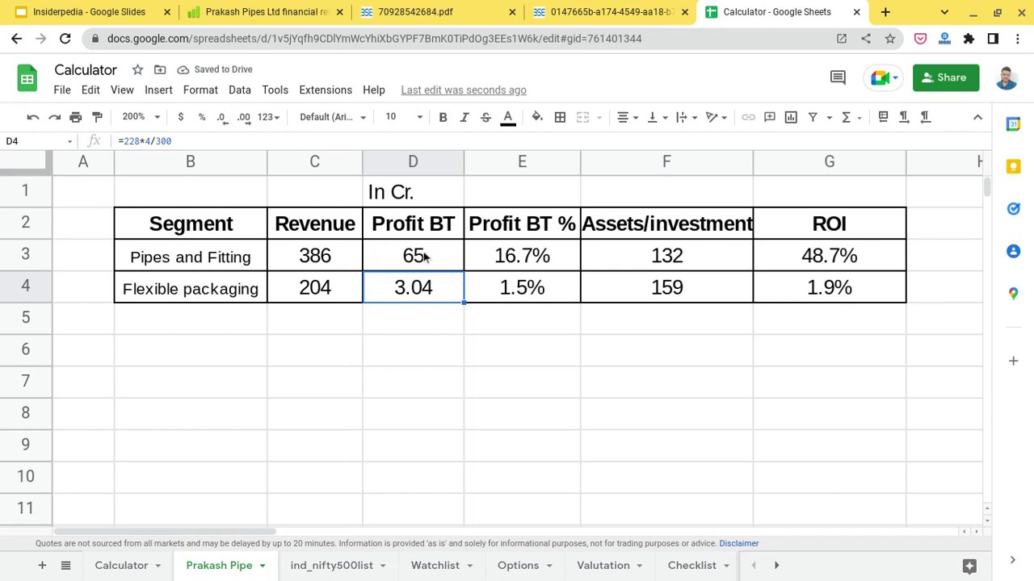
Compare the Profit BT % of Pipes and Fitting and Flexible packaging, checking the revenue and profit cells behind them
left_click(328, 289)
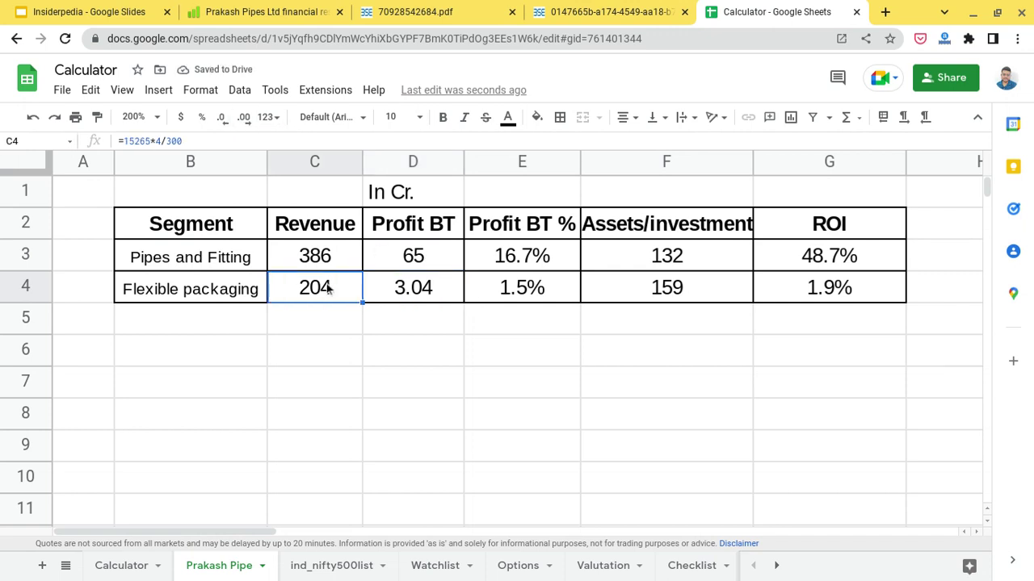
key("Up")
key("Down")
key("Right")
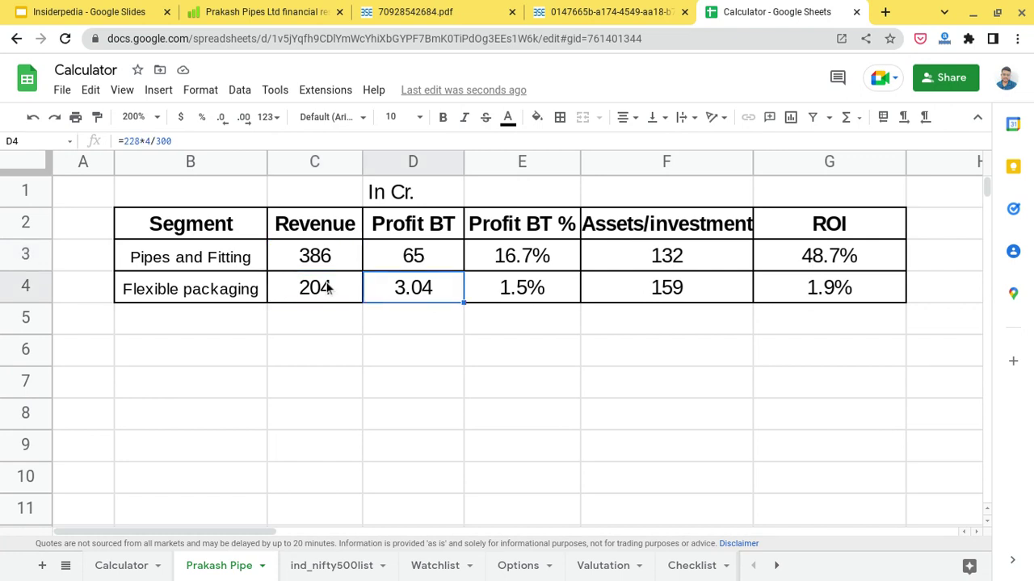
key("Right")
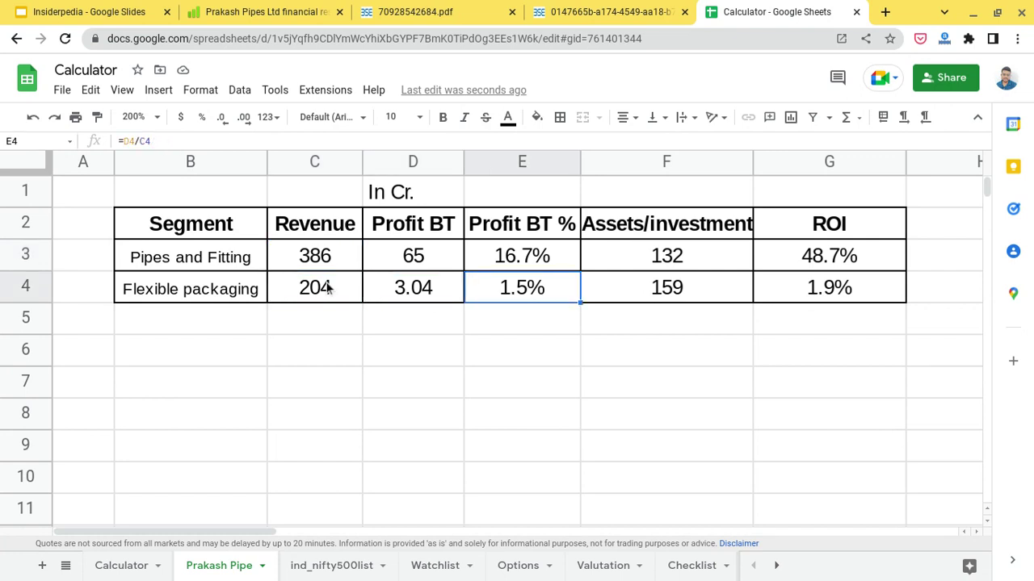
key("Up")
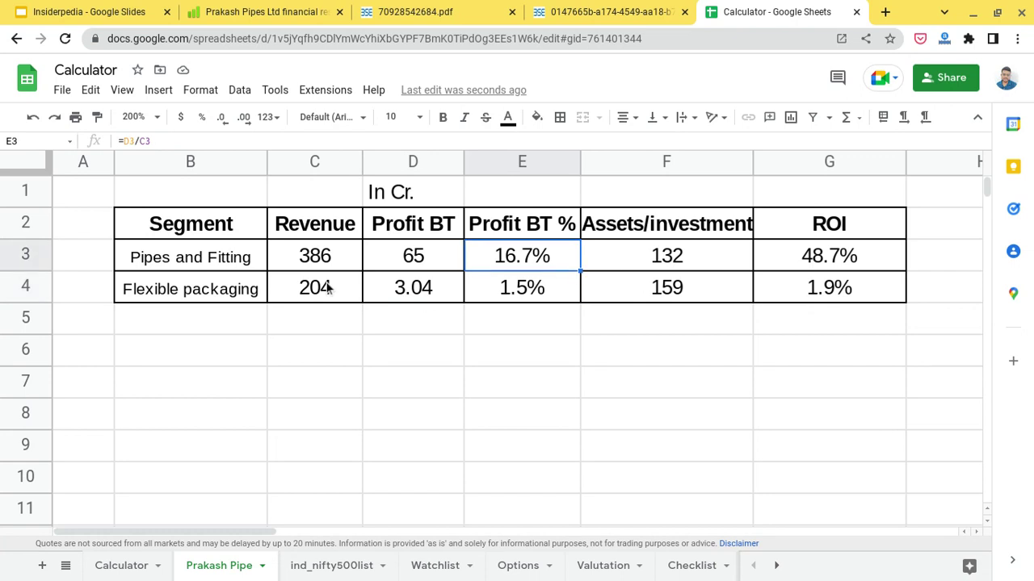
key("Down")
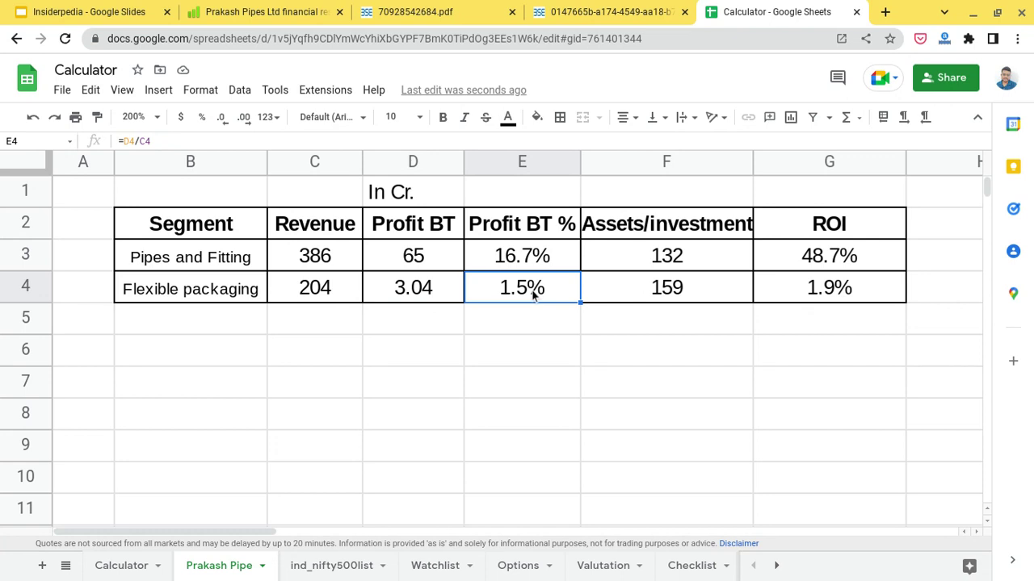
key("Up")
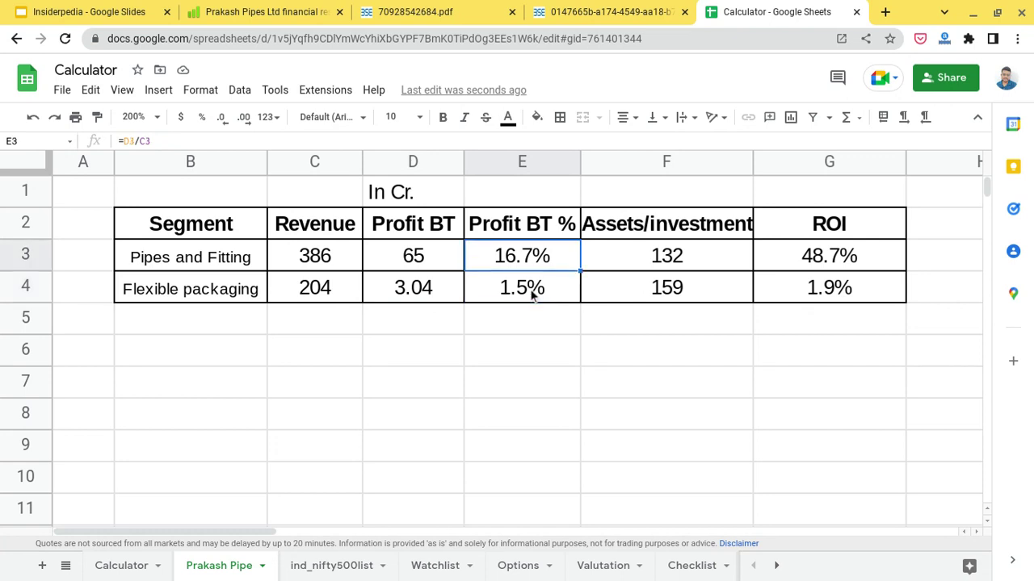
Compare the Assets/investment values of the two segments, and return to the Flexible packaging revenue
key("Right")
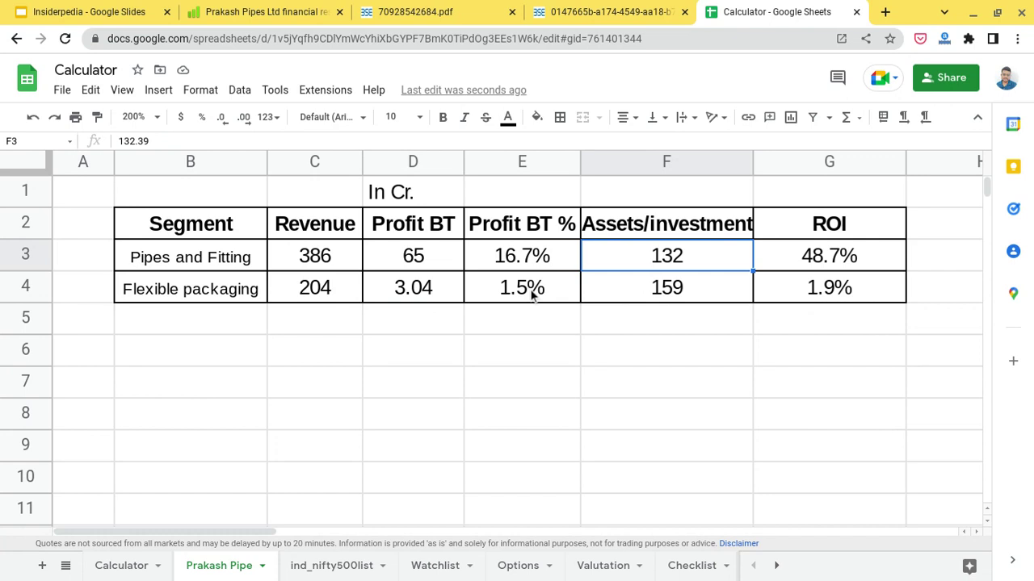
left_click(200, 270)
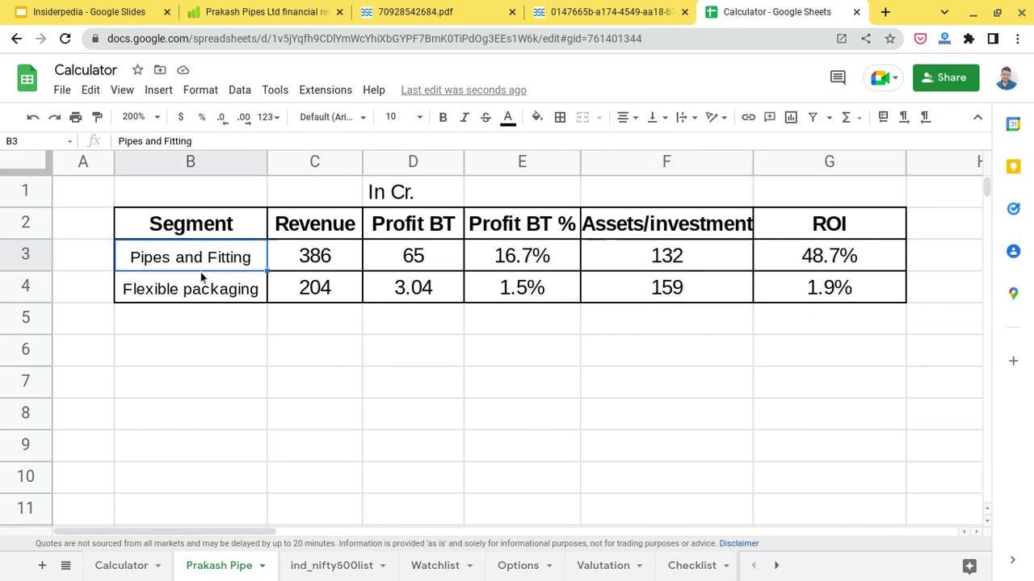
left_click(666, 271)
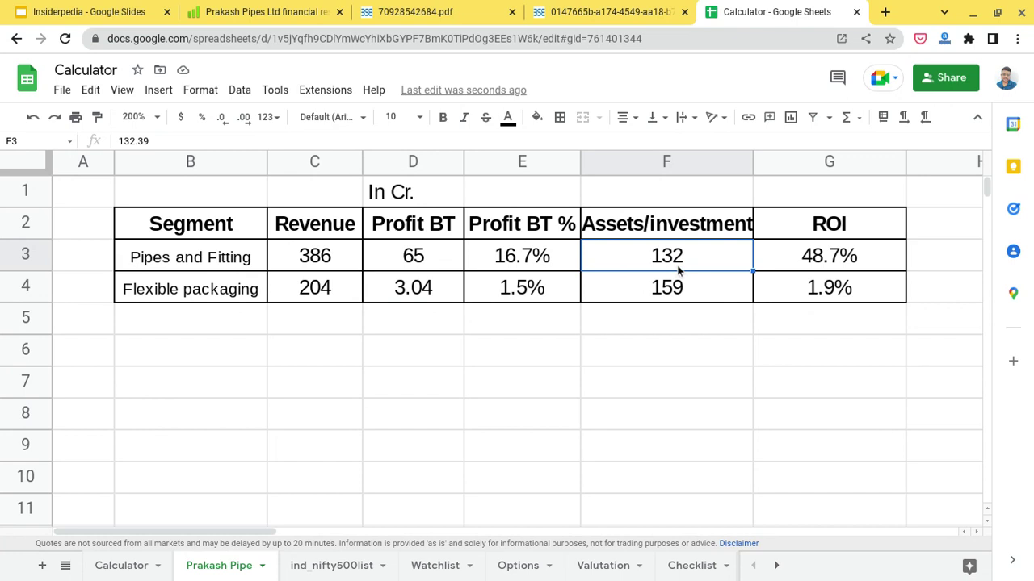
key("Down")
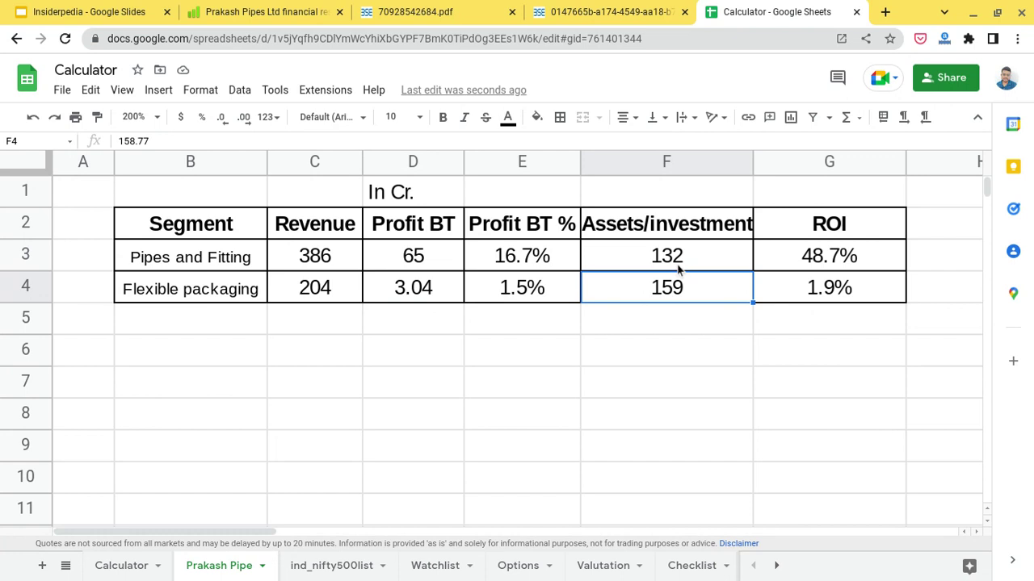
left_click(678, 270)
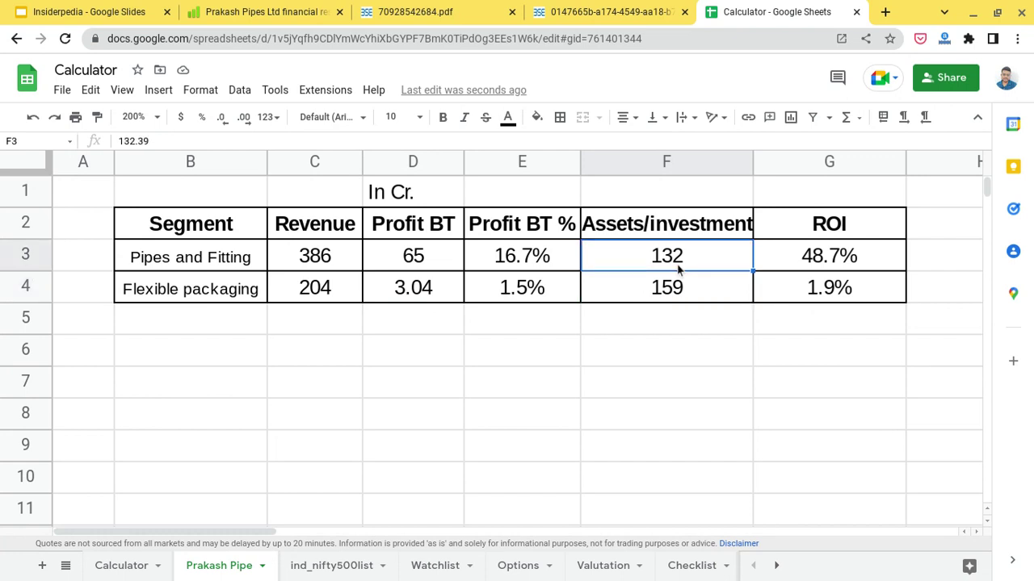
key("Down")
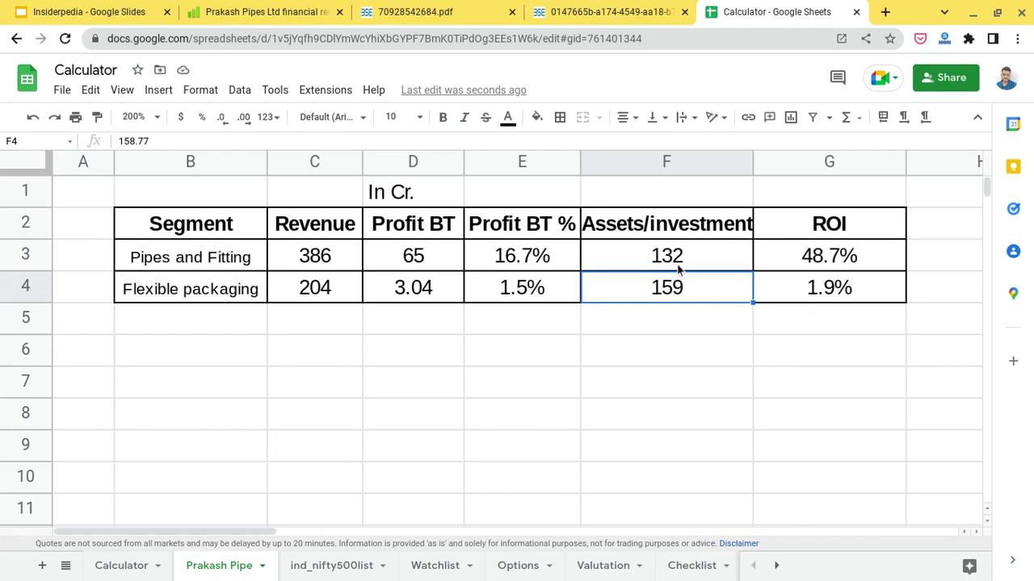
key("Up")
key("Down")
key("Left")
key("Left")
key("Left")
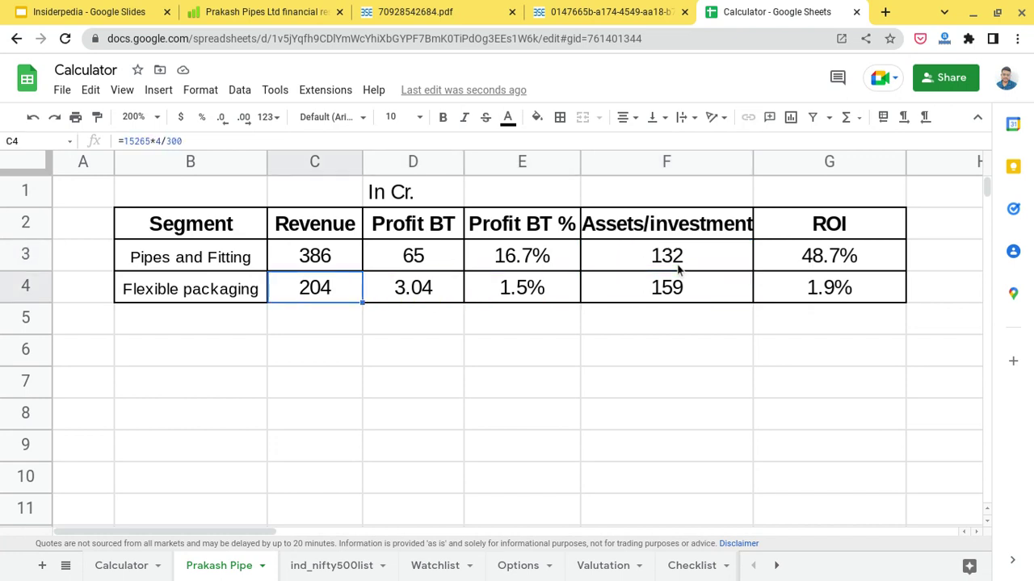
Review the Flexible packaging Assets/investment value and compare it with the Pipes and Fitting assets and Profit BT
key("Right")
key("Right")
key("Right")
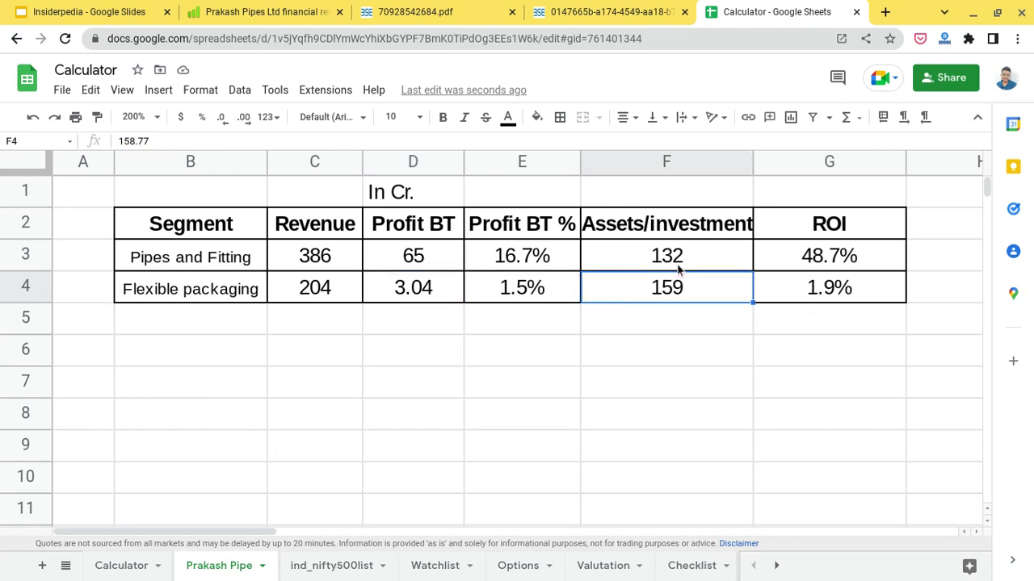
key("Up")
key("Left")
key("Left")
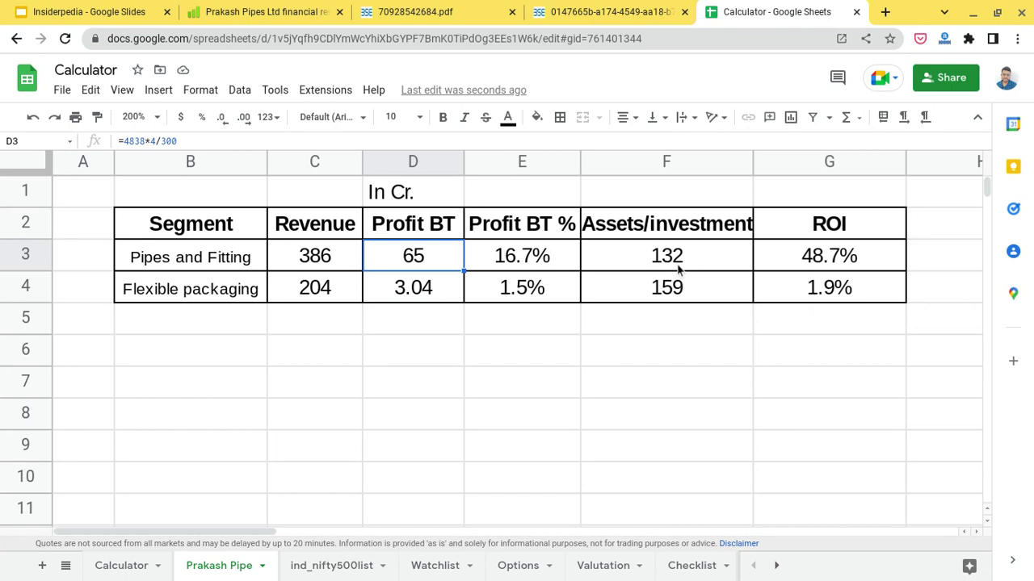
Compare the ROI formulas of Pipes and Fitting and Flexible packaging, checking the profit and assets cells behind them
left_click(852, 255)
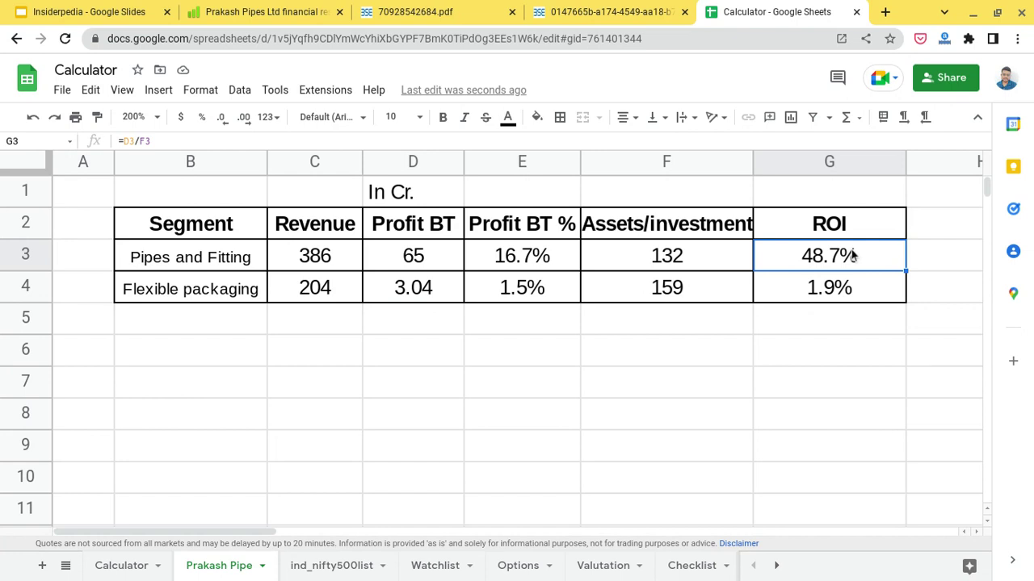
key("Left")
key("Left")
key("Right")
key("Right")
key("Down")
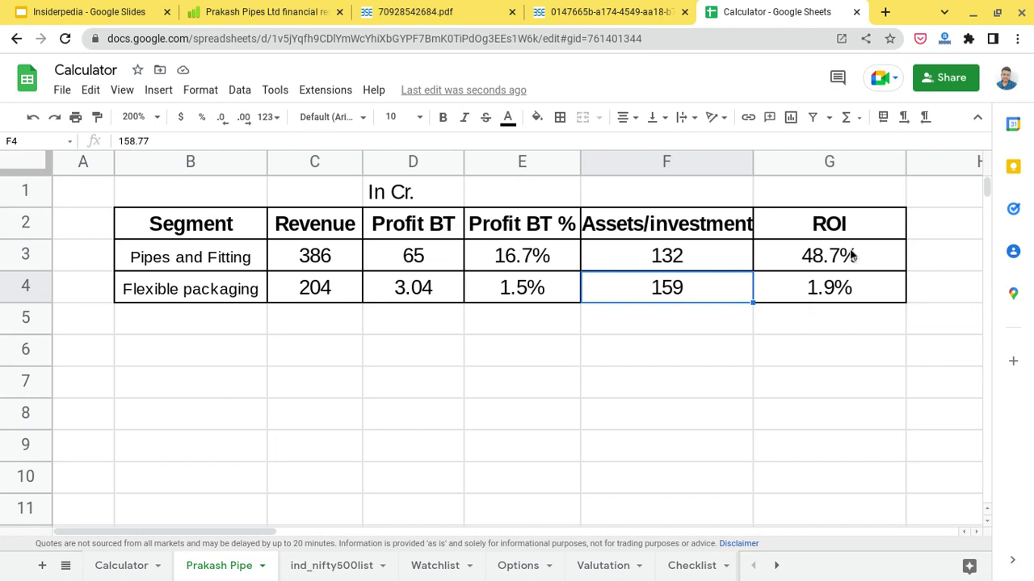
key("Right")
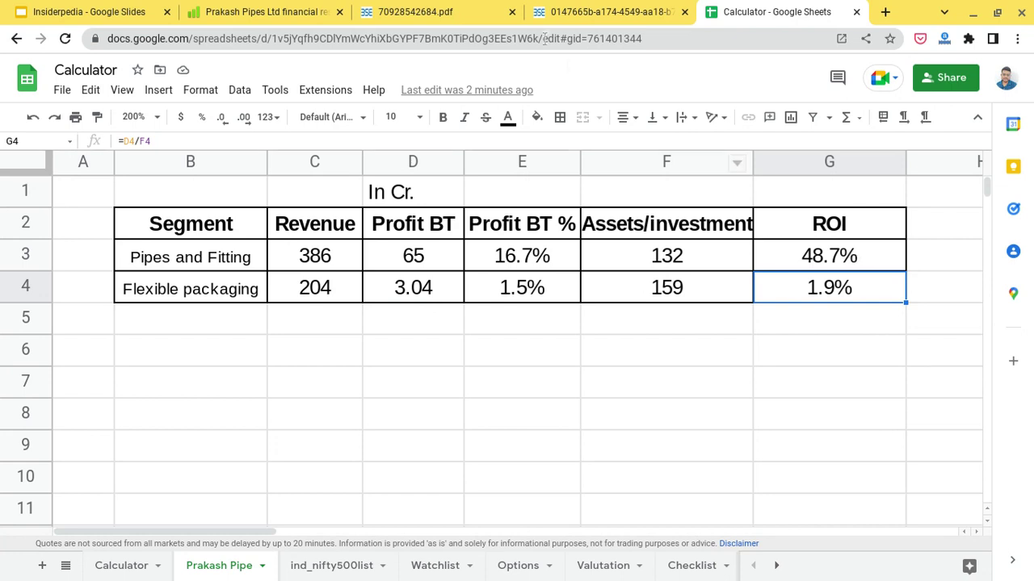
Examine the flexible packaging business's existing capacity in 70928542684.pdf, and return to its Assets/investment cell in the Calculator spreadsheet
left_click(478, 11)
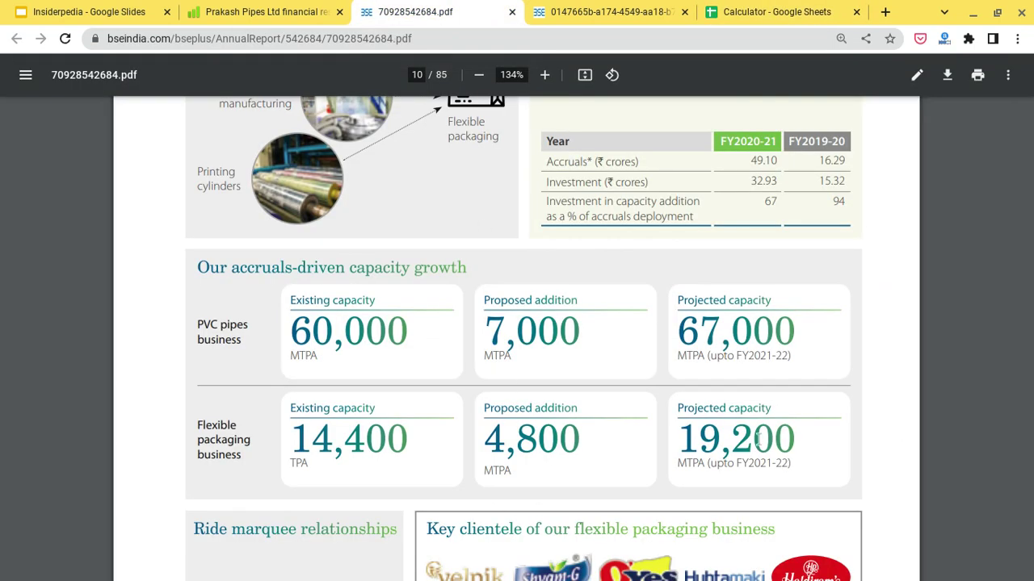
double_click(316, 440)
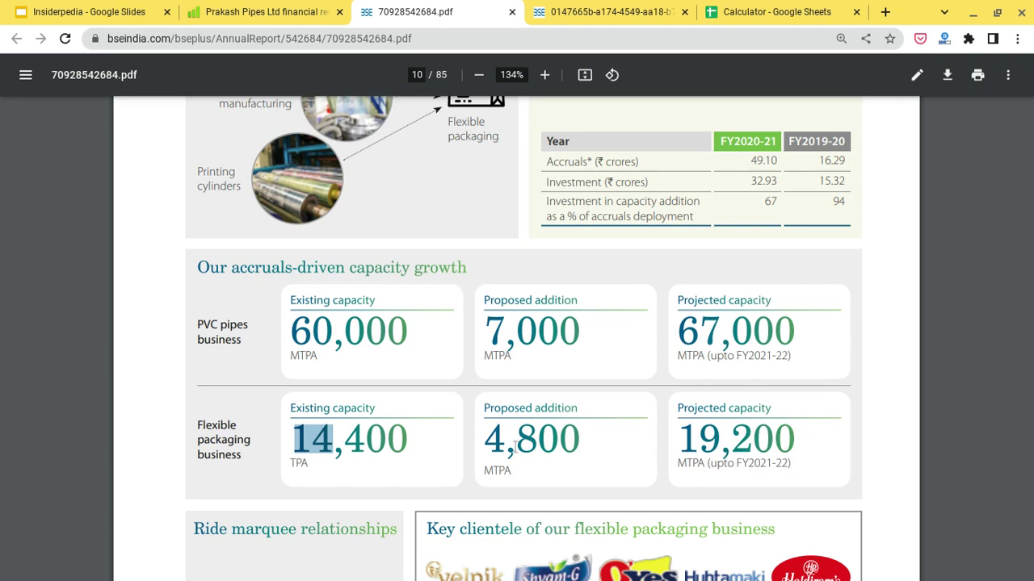
left_click(602, 8)
left_click(820, 9)
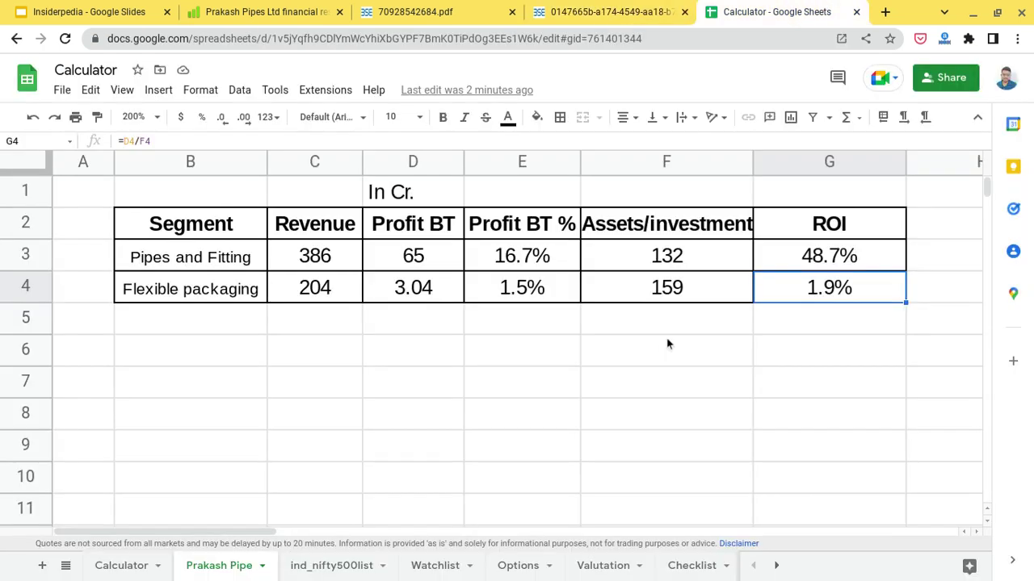
left_click(656, 293)
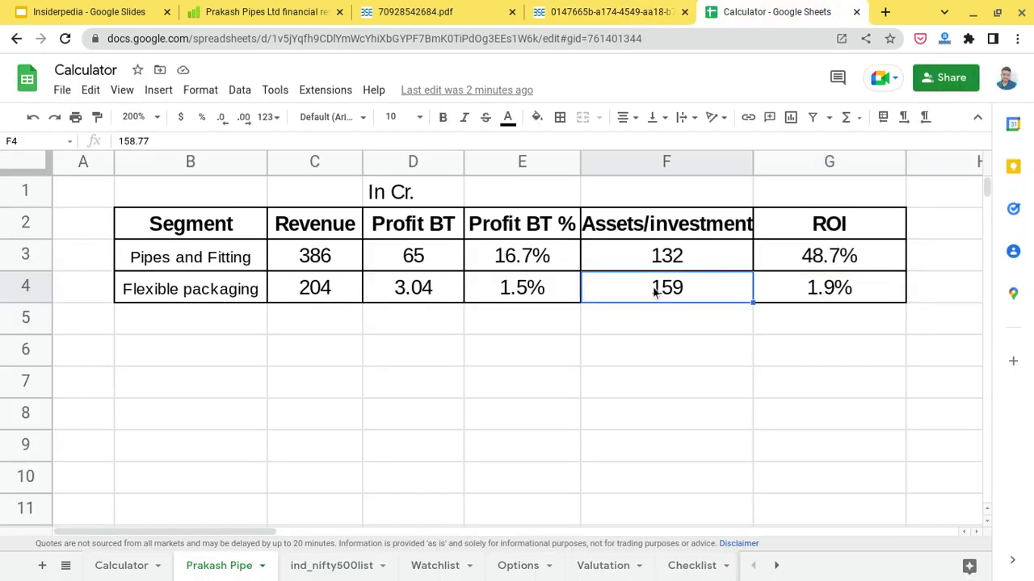
Cross-check the capacity growth figures in 70928542684.pdf against the Flexible packaging Assets/investment value in the Calculator spreadsheet
left_click(453, 10)
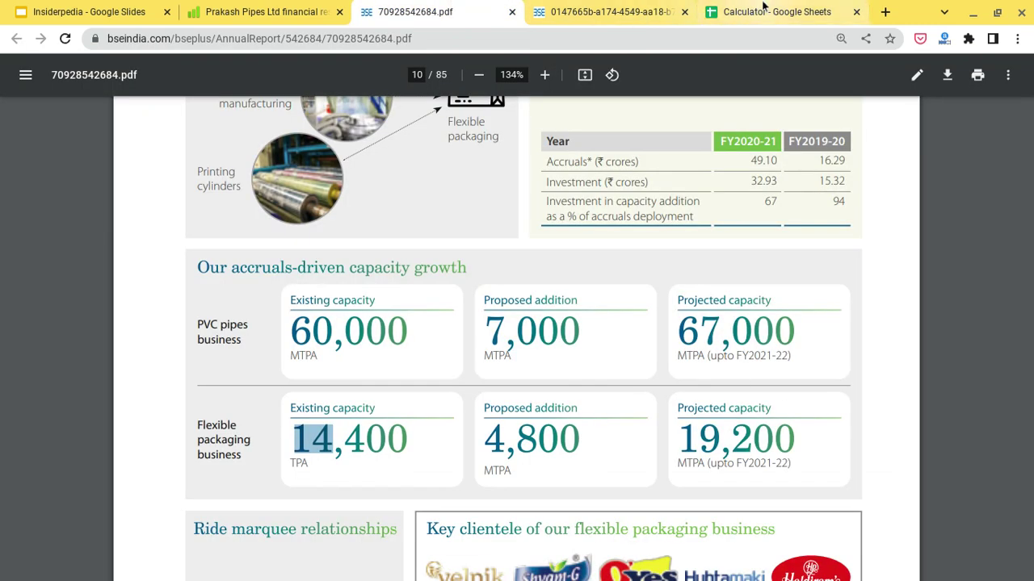
left_click(764, 8)
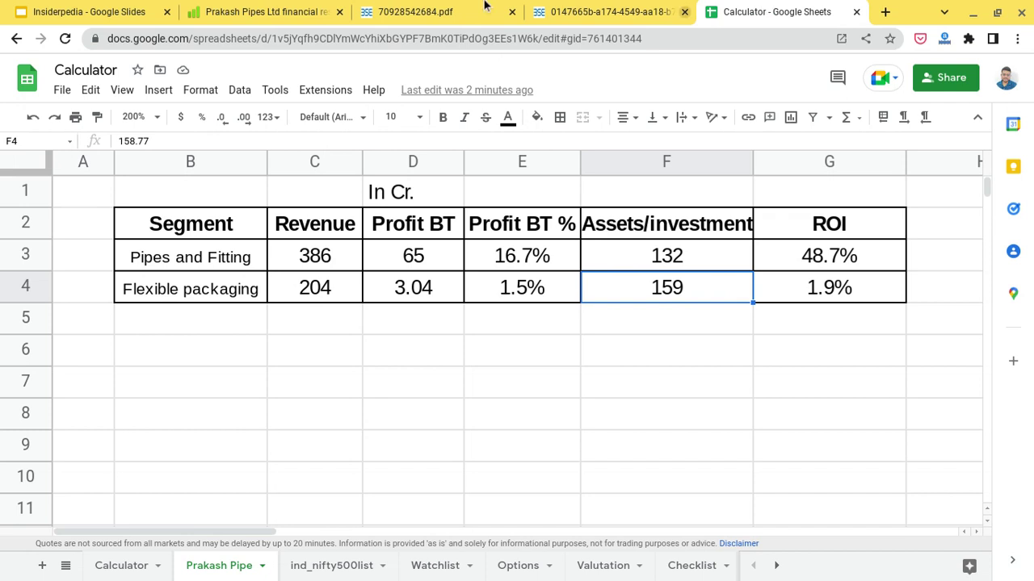
left_click(455, 11)
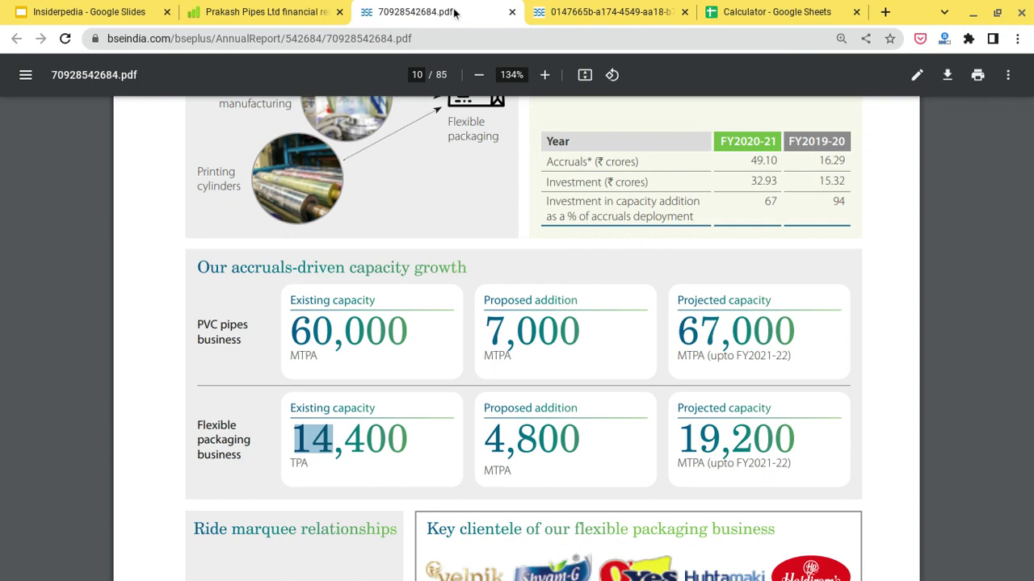
left_click(637, 10)
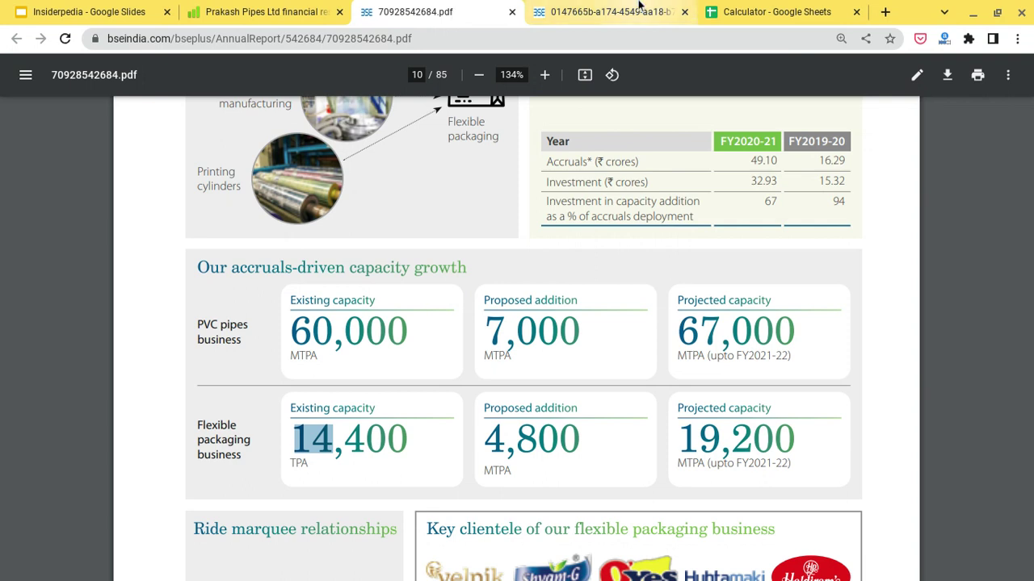
left_click(767, 12)
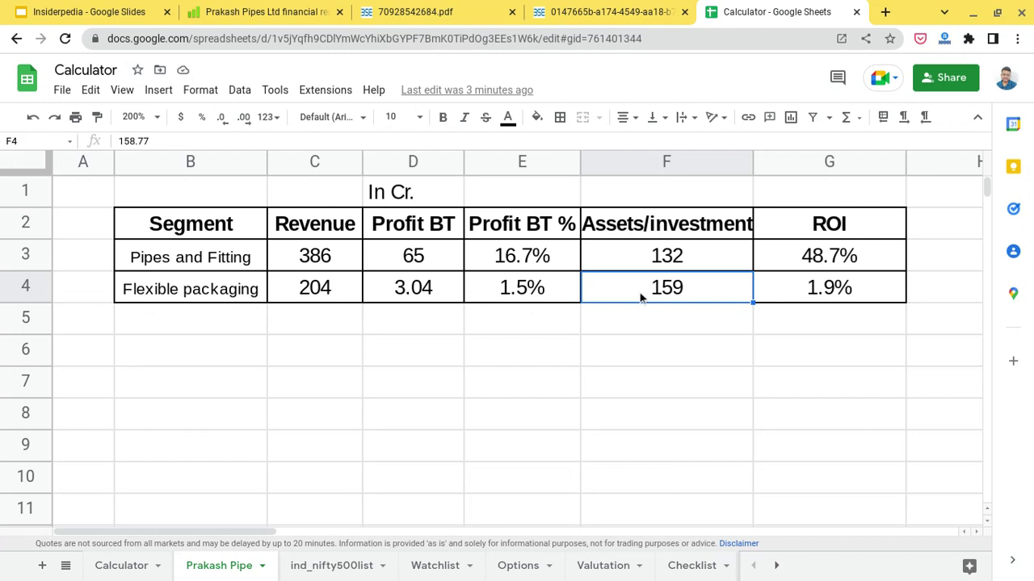
Review the Flexible packaging Profit BT % and ROI, and return to the capacity growth section in 70928542684.pdf
key("Left")
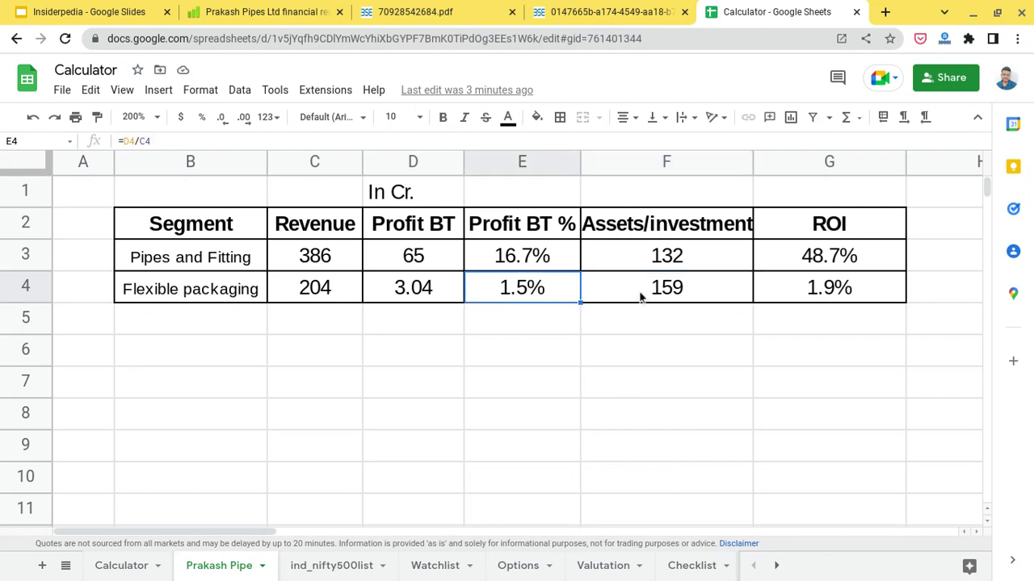
key("Right")
key("Right")
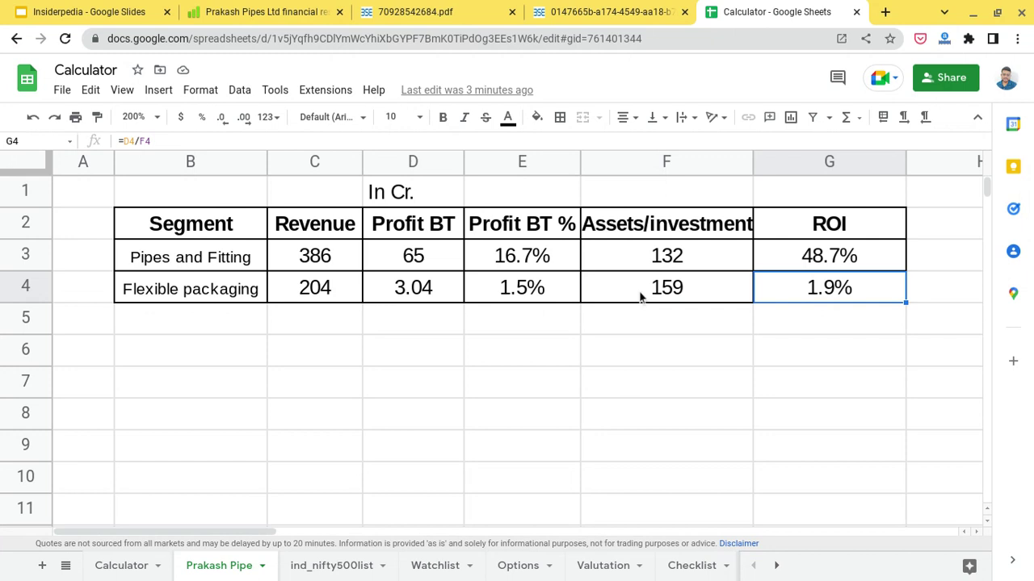
left_click(415, 11)
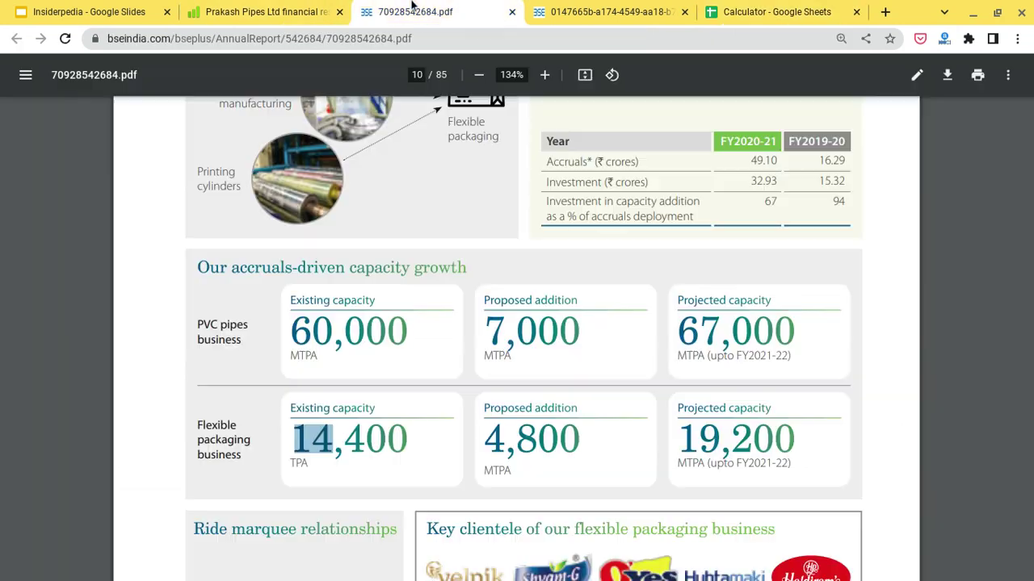